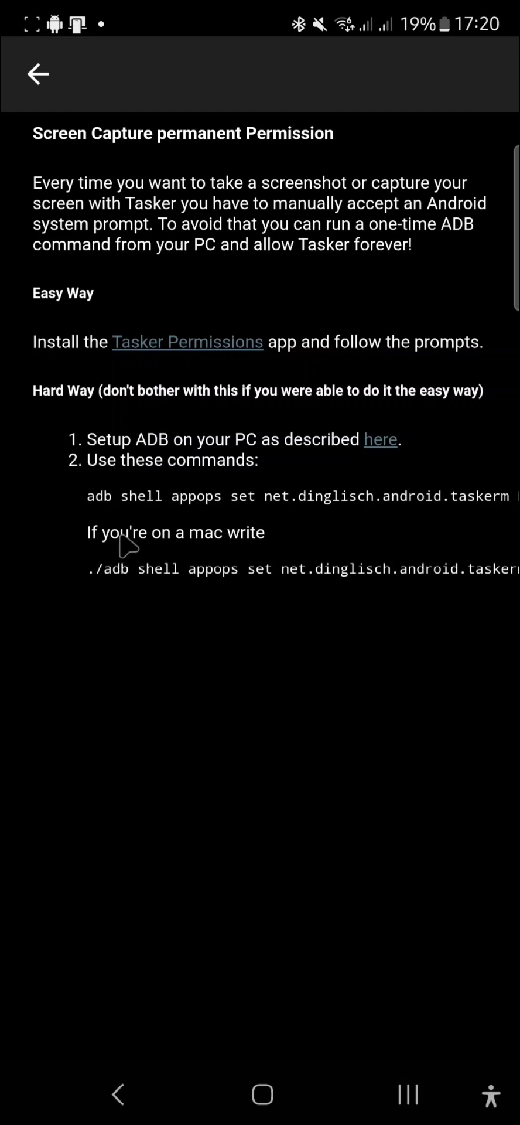
Copy the adb shell appops command from Tasker's Screen Capture Permission help, then go home.
{"action": "triple_click", "coordinate": [305, 496]}
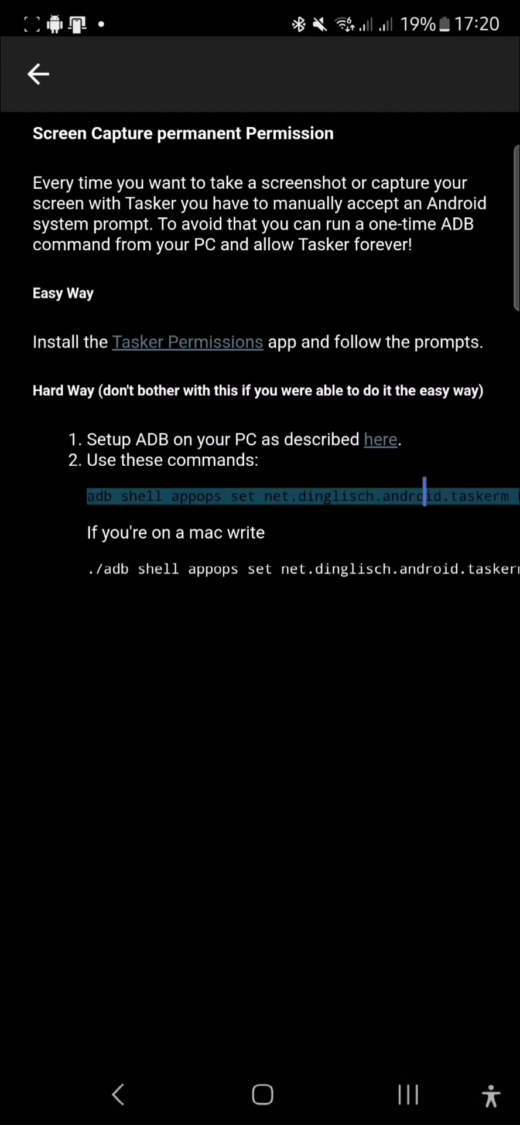
{"action": "mouse_move", "coordinate": [432, 461]}
{"action": "left_mouse_down"}
{"action": "mouse_move", "coordinate": [75, 447]}
{"action": "mouse_move", "coordinate": [259, 437]}
{"action": "mouse_move", "coordinate": [134, 454]}
{"action": "left_mouse_up"}
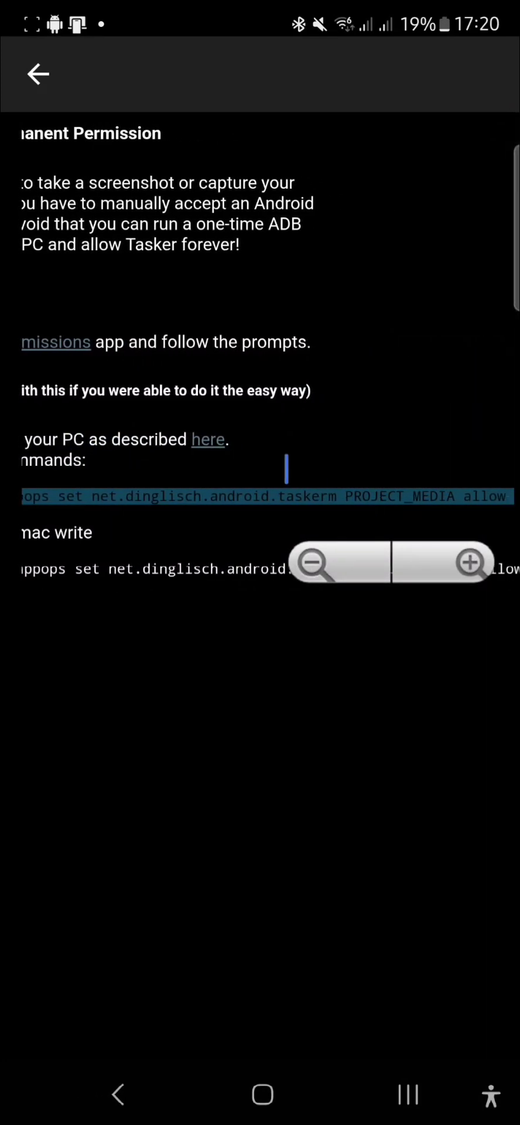
{"action": "left_click", "coordinate": [285, 652]}
{"action": "left_click", "coordinate": [264, 1092]}
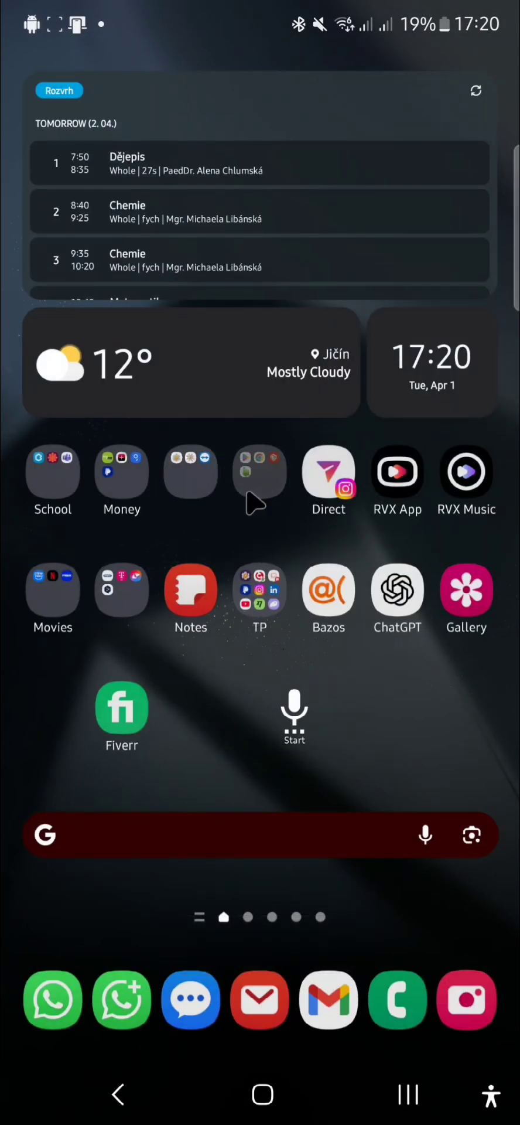
Install Shizuku from the Google Play Store and launch it.
{"action": "left_click", "coordinate": [256, 499]}
{"action": "left_click", "coordinate": [155, 390]}
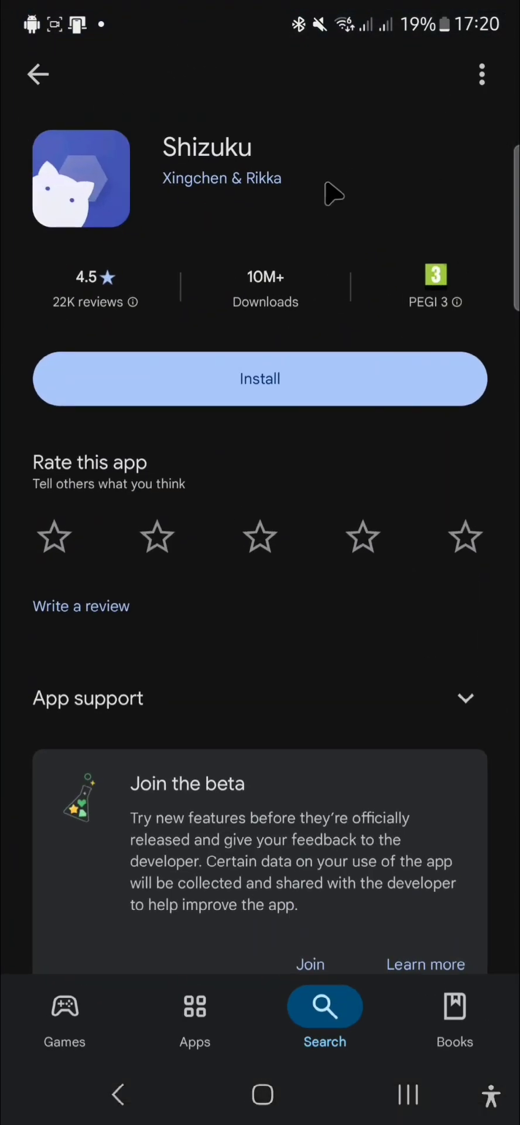
{"action": "left_click", "coordinate": [258, 381]}
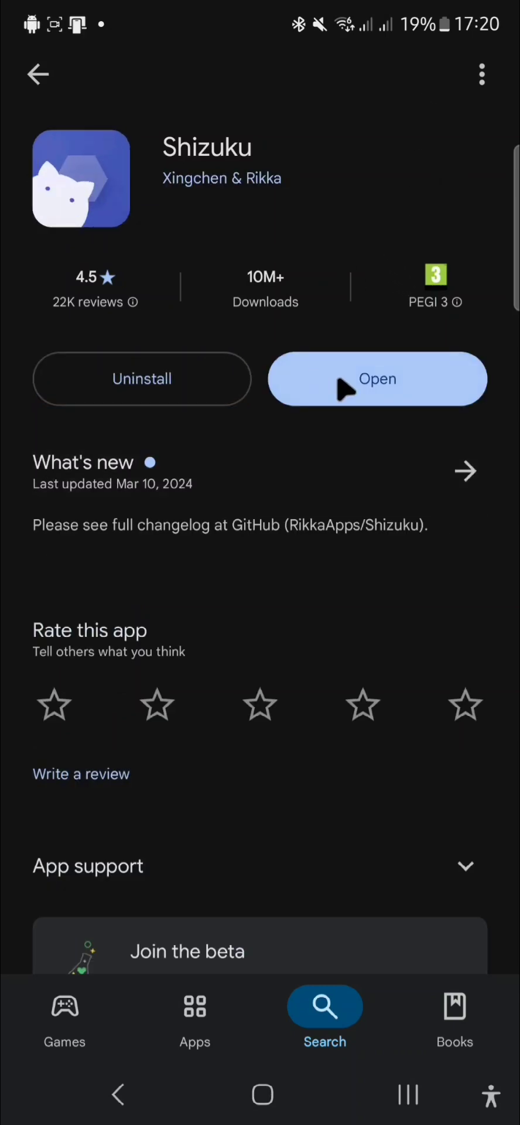
{"action": "left_click", "coordinate": [365, 381]}
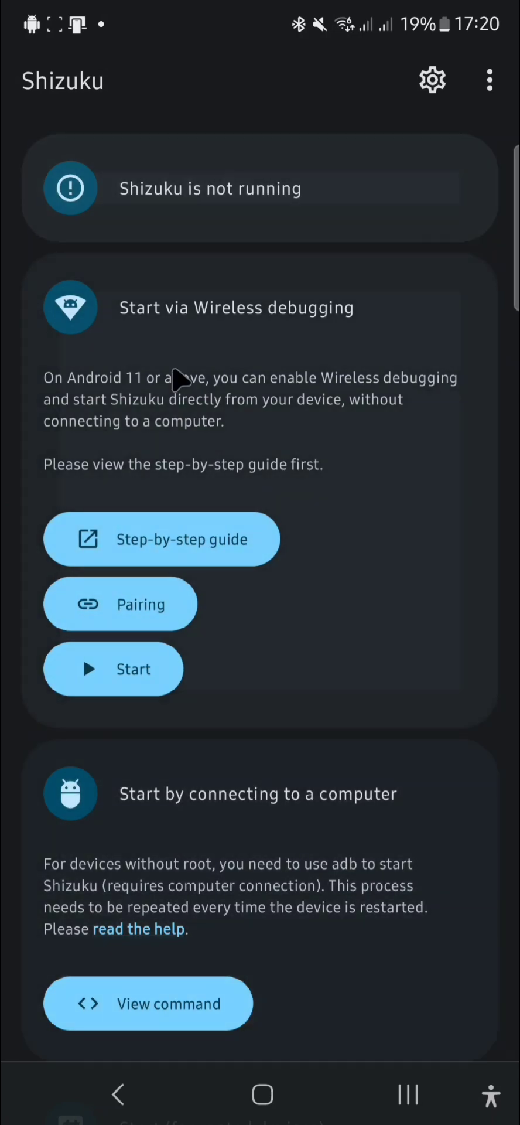
Allow Shizuku to post notifications from its Pairing screen.
{"action": "left_click", "coordinate": [193, 336]}
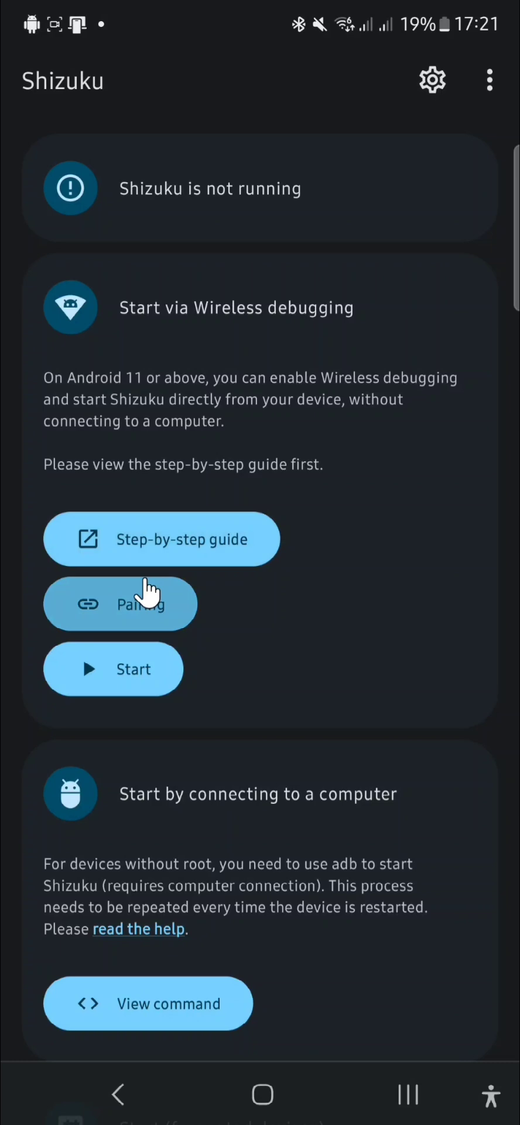
{"action": "left_click", "coordinate": [147, 595]}
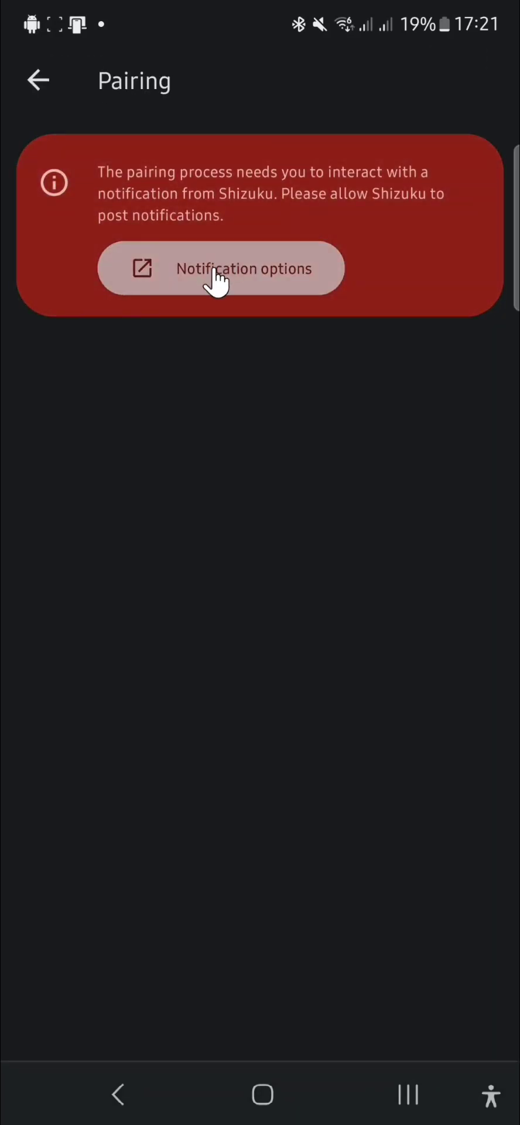
{"action": "left_click", "coordinate": [214, 271]}
{"action": "left_click", "coordinate": [413, 249]}
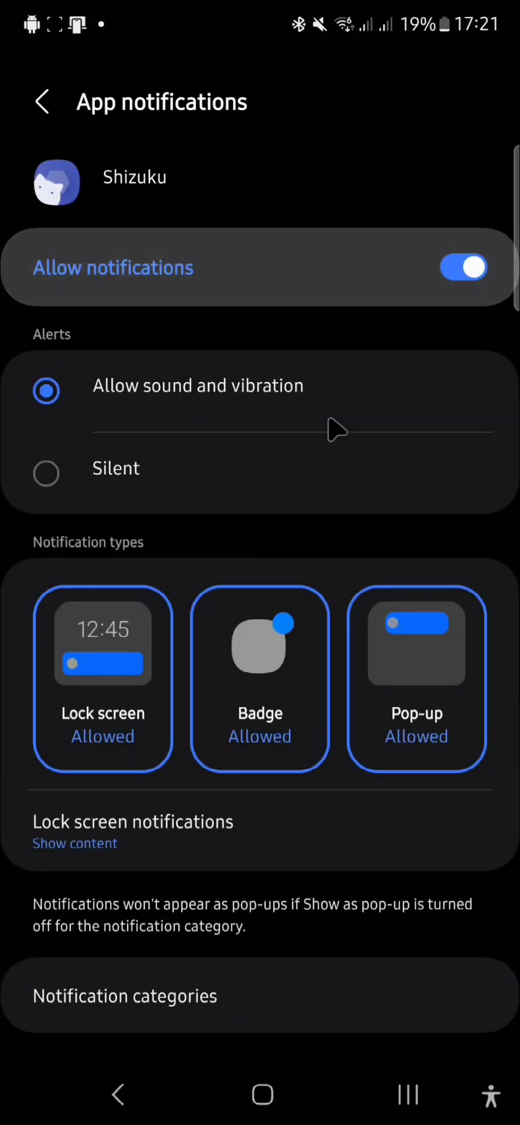
{"action": "left_click", "coordinate": [117, 1093]}
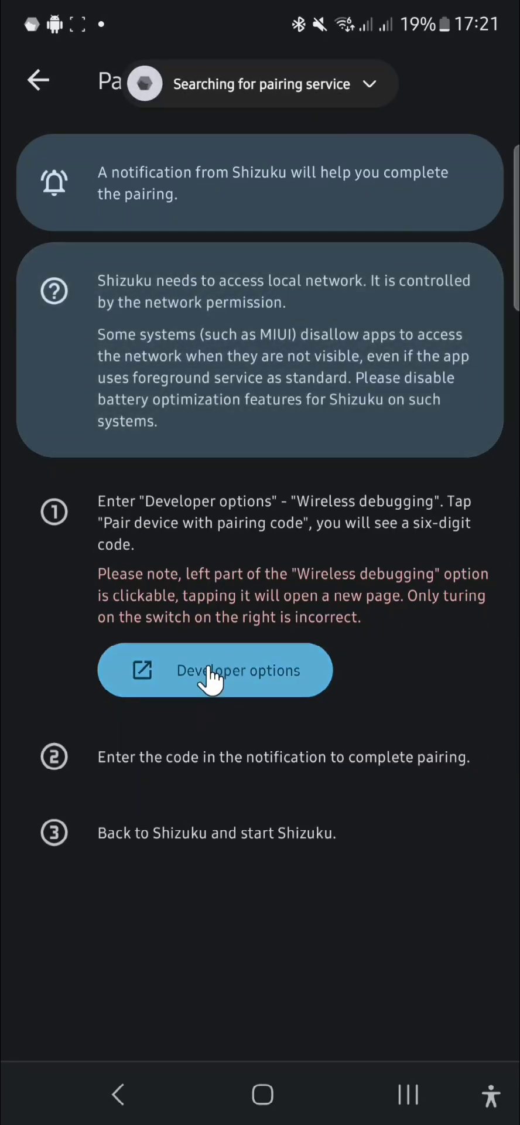
Open the phone's Developer options from Shizuku's pairing instructions.
{"action": "left_click", "coordinate": [209, 680]}
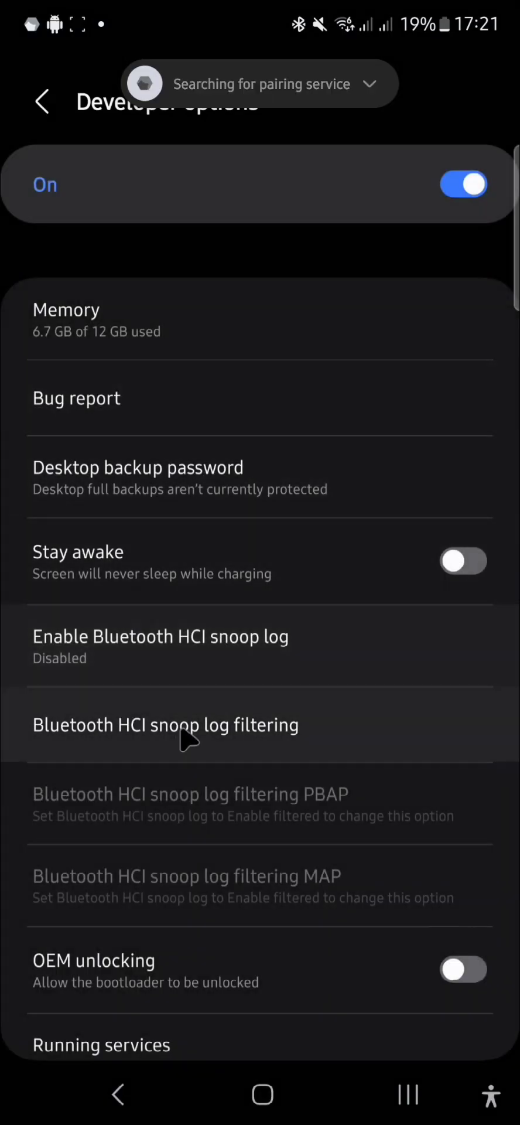
{"action": "left_click", "coordinate": [43, 102]}
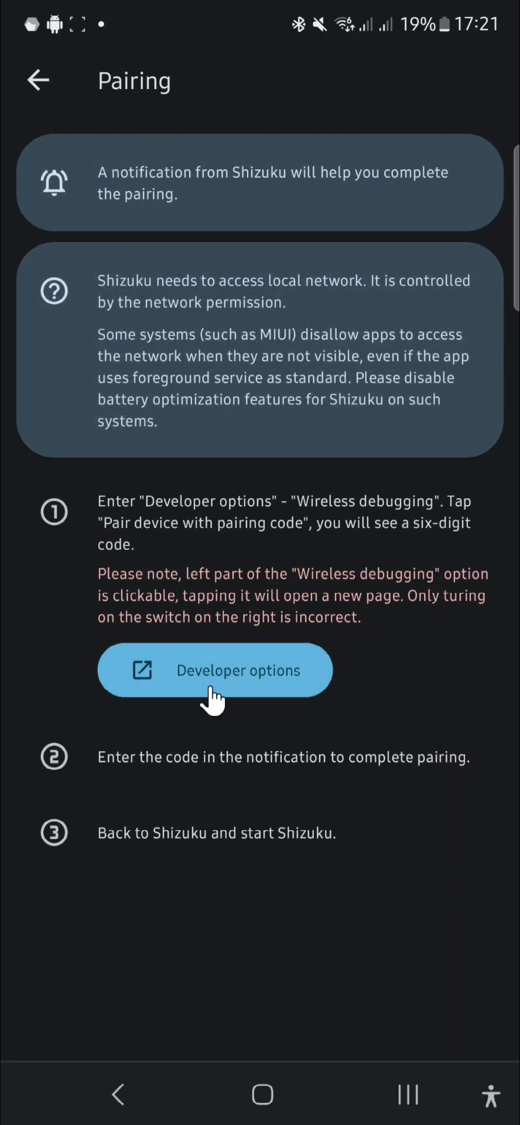
{"action": "left_click", "coordinate": [220, 693]}
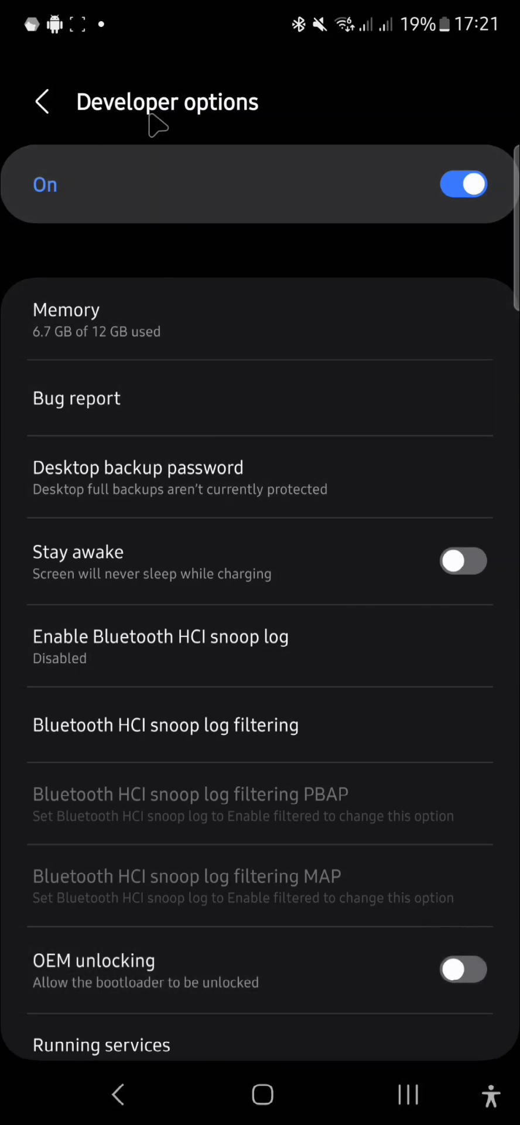
Turn on Wireless debugging and generate a six-digit pairing code, then show notifications.
{"action": "left_click_drag", "start_coordinate": [196, 938], "coordinate": [326, 309]}
{"action": "left_click_drag", "start_coordinate": [196, 819], "coordinate": [193, 574]}
{"action": "left_click", "coordinate": [111, 647]}
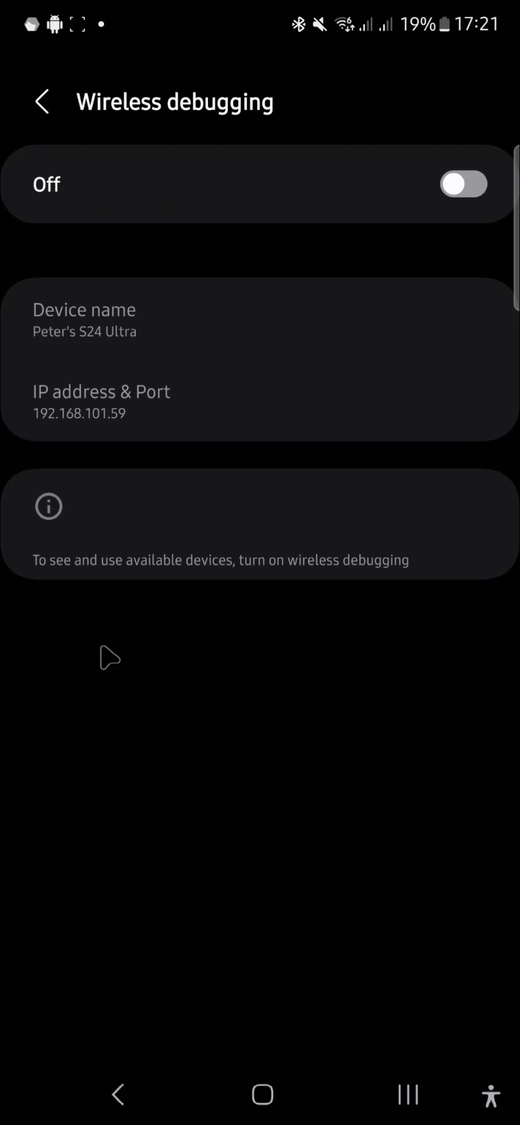
{"action": "left_click", "coordinate": [466, 185]}
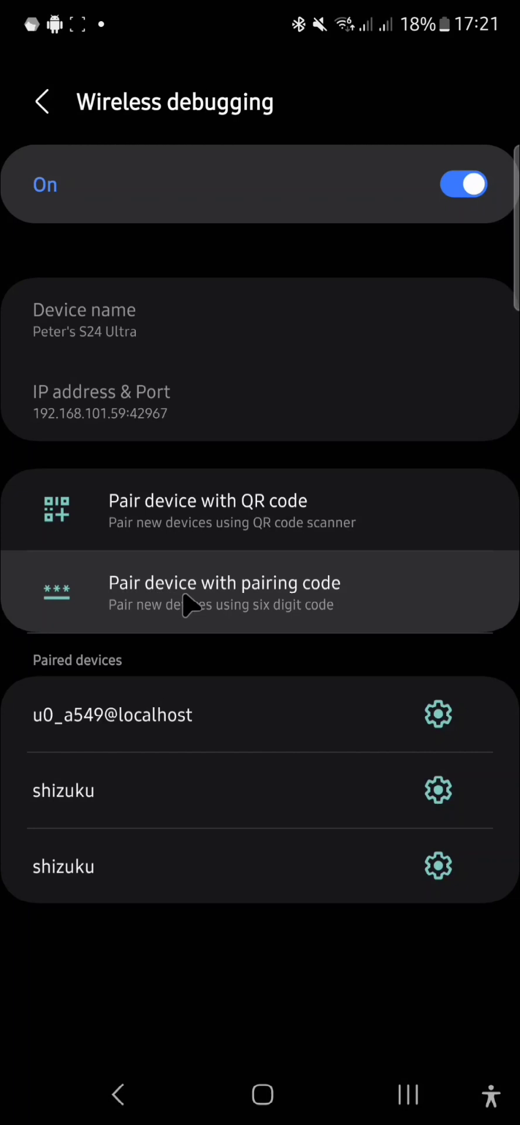
{"action": "left_click", "coordinate": [255, 606]}
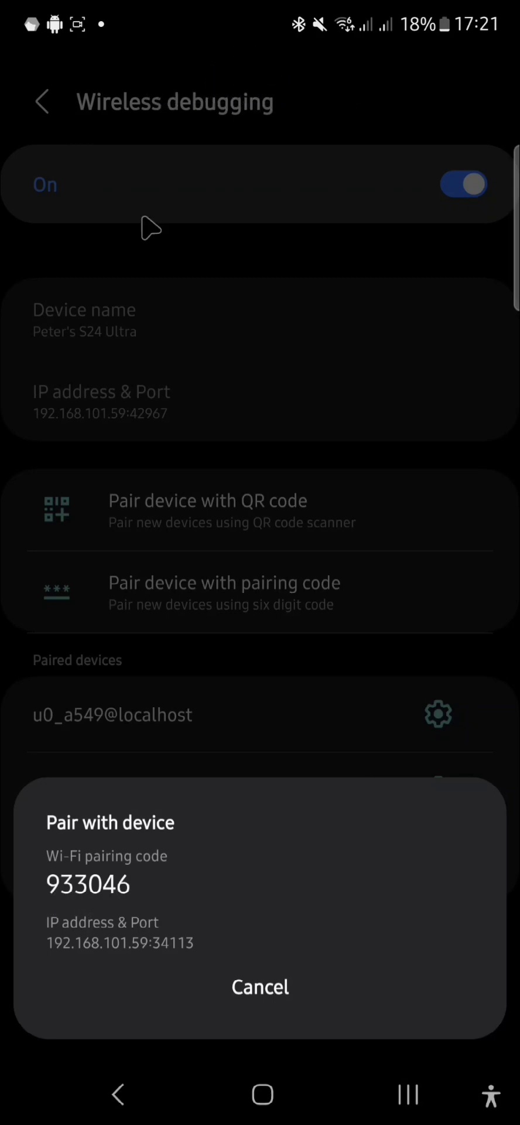
{"action": "key", "text": "alt+n"}
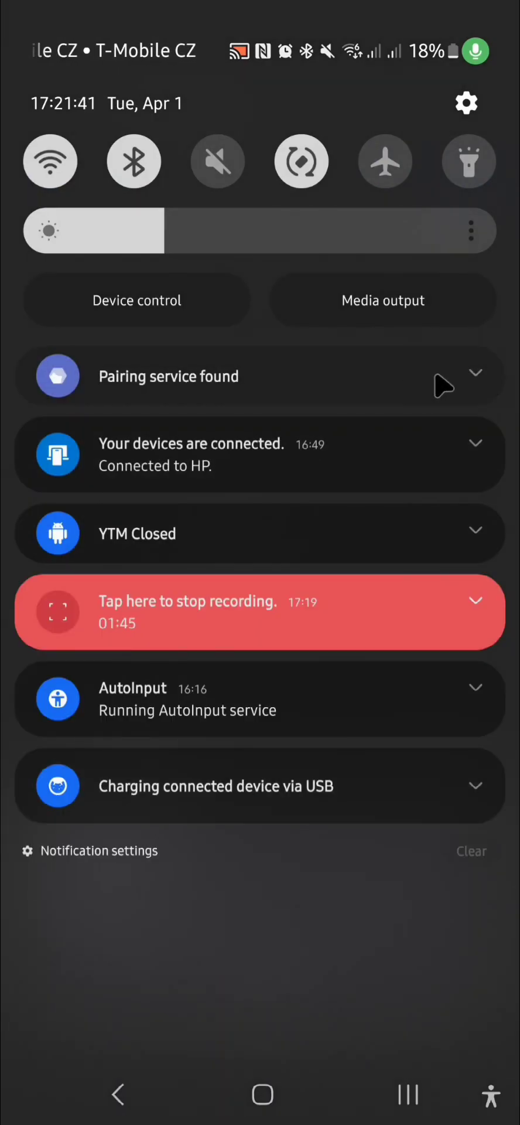
{"action": "left_click", "coordinate": [476, 380]}
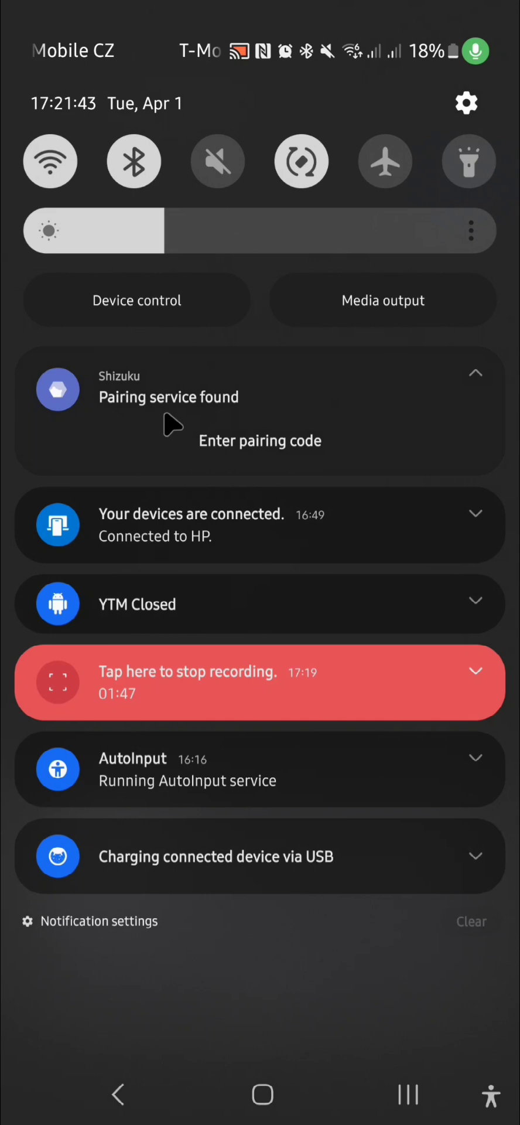
{"action": "left_click", "coordinate": [202, 442]}
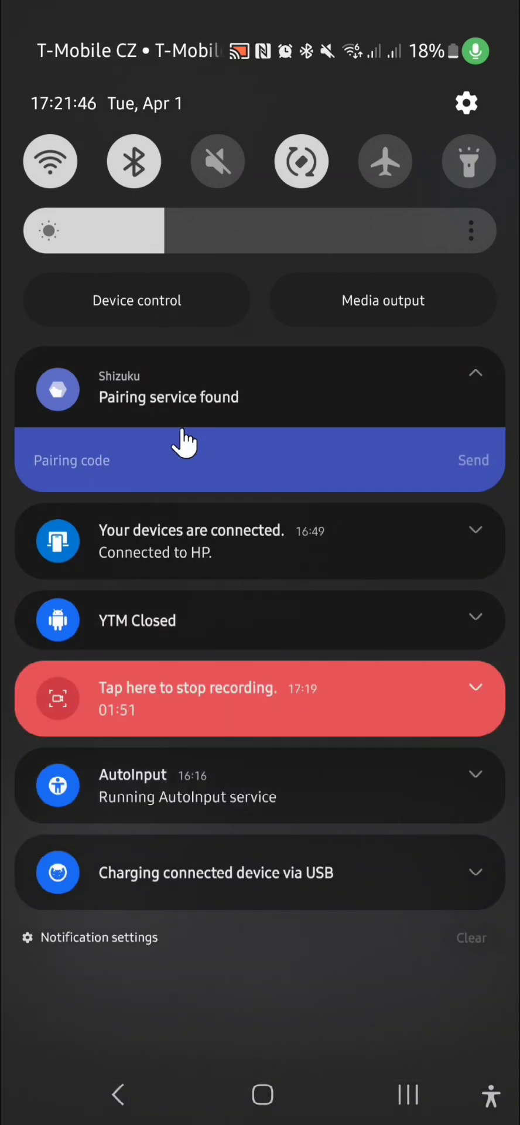
{"action": "type", "text": "9"}
{"action": "type", "text": "332"}
{"action": "key", "text": "BackSpace"}
{"action": "type", "text": "04"}
{"action": "key", "text": "BackSpace"}
{"action": "type", "text": "46"}
{"action": "left_click", "coordinate": [474, 460]}
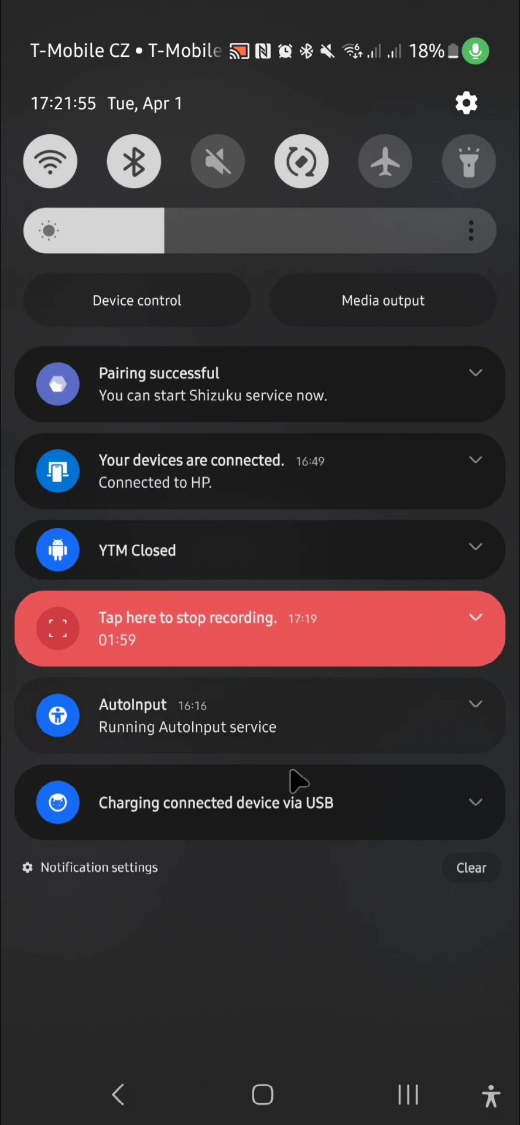
{"action": "left_click_drag", "start_coordinate": [297, 783], "coordinate": [296, 571]}
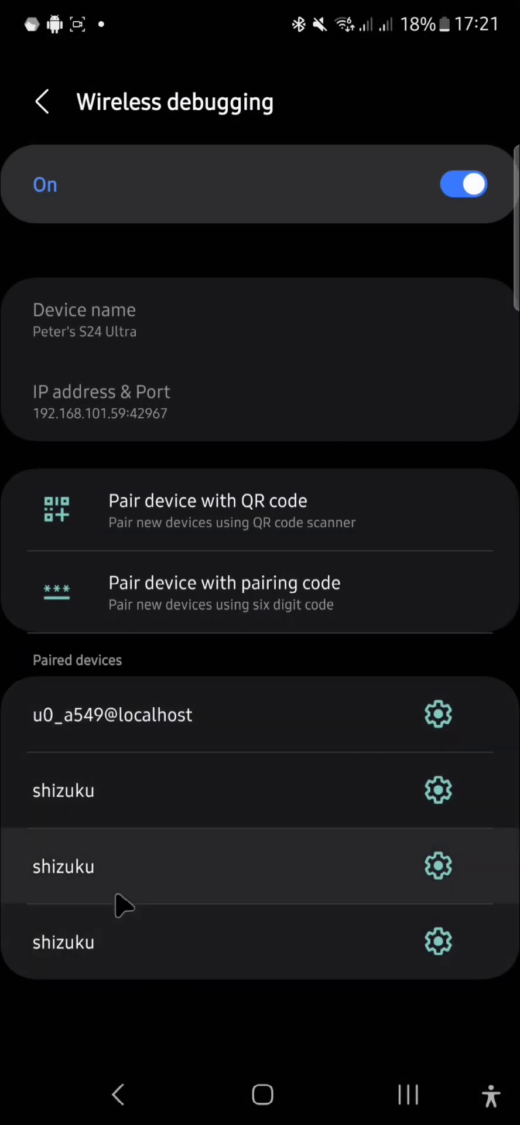
Switch back to Shizuku and start the service.
{"action": "left_click", "coordinate": [117, 1095]}
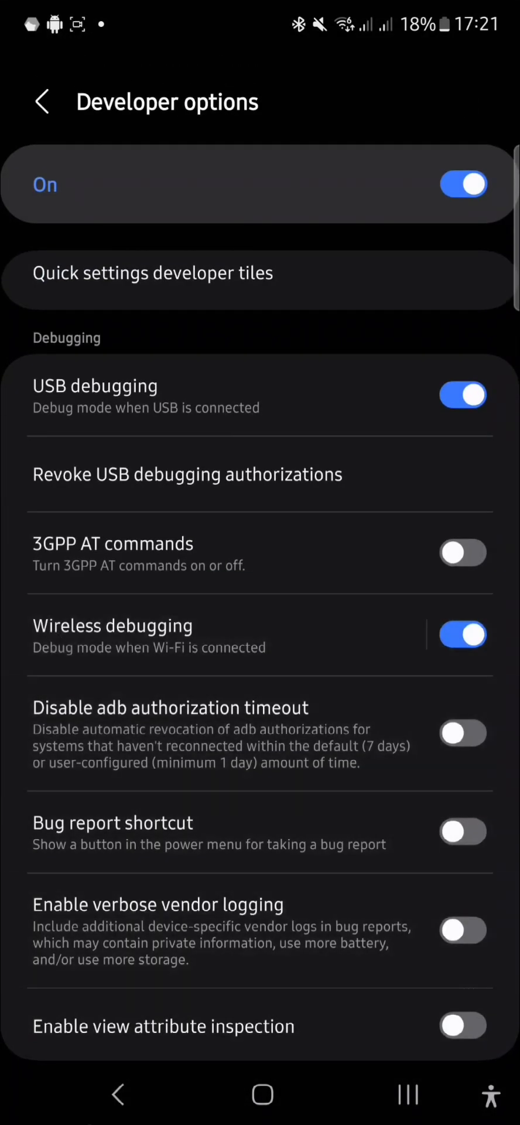
{"action": "left_click", "coordinate": [425, 1093]}
{"action": "left_click", "coordinate": [331, 745]}
{"action": "left_click", "coordinate": [33, 81]}
{"action": "left_click", "coordinate": [117, 679]}
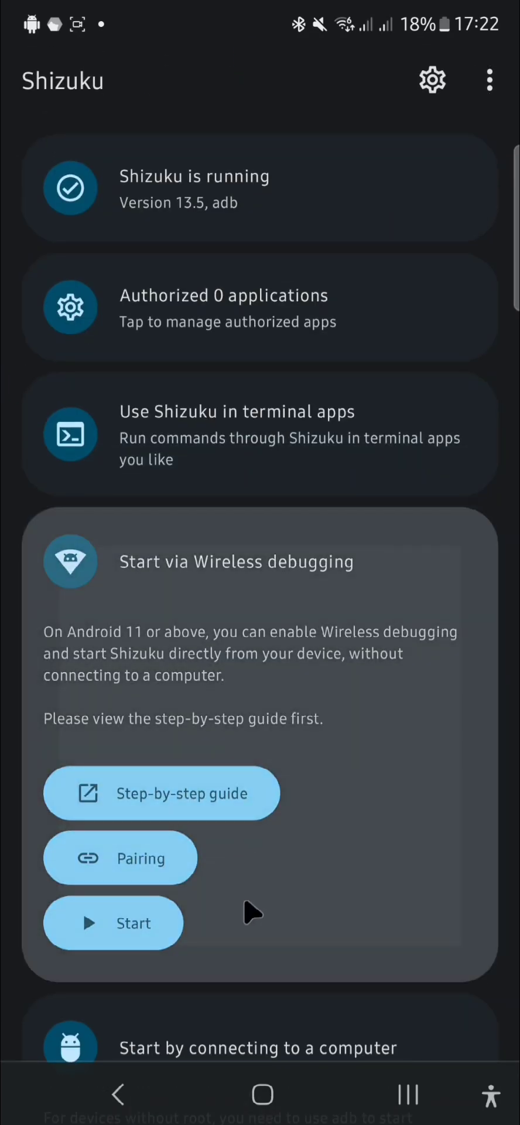
Return to the home screen and open a Google web search.
{"action": "mouse_move", "coordinate": [252, 909]}
{"action": "left_mouse_down"}
{"action": "mouse_move", "coordinate": [251, 454]}
{"action": "mouse_move", "coordinate": [299, 1035]}
{"action": "left_mouse_up"}
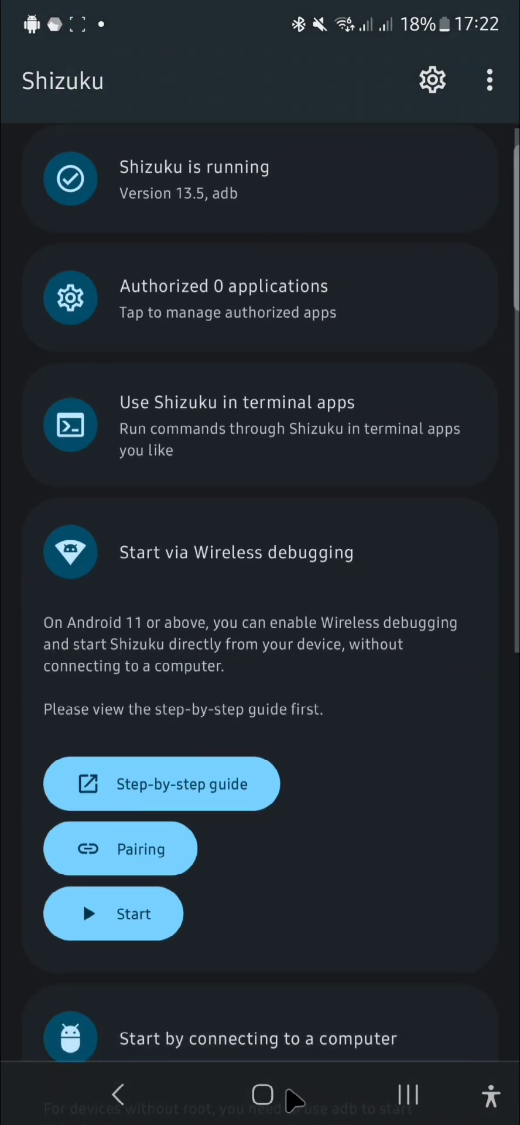
{"action": "left_click", "coordinate": [290, 1095]}
{"action": "left_click", "coordinate": [168, 836]}
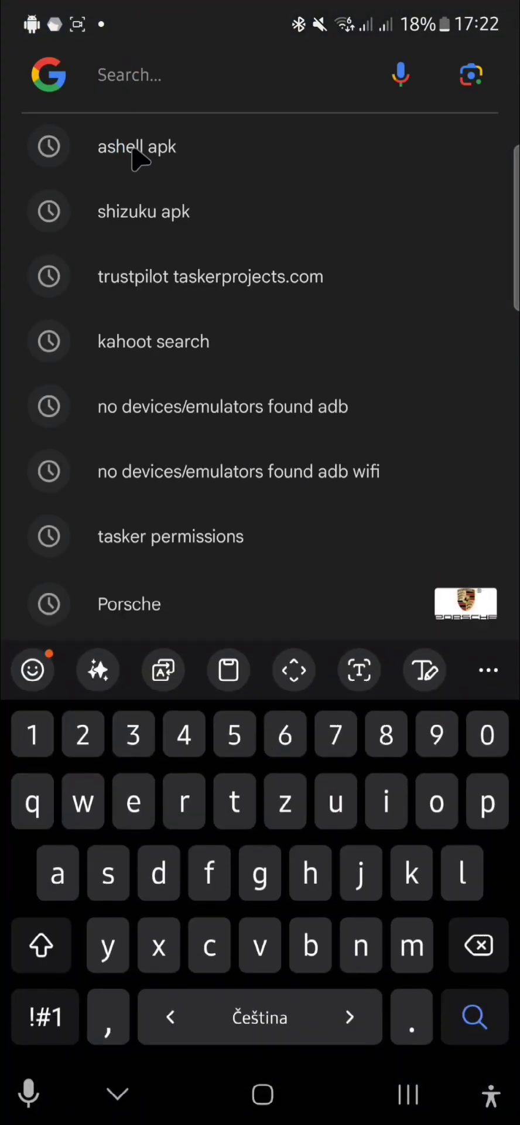
Search for the aShell APK and scroll its F-Droid page to the v0.12 download.
{"action": "left_click", "coordinate": [135, 150]}
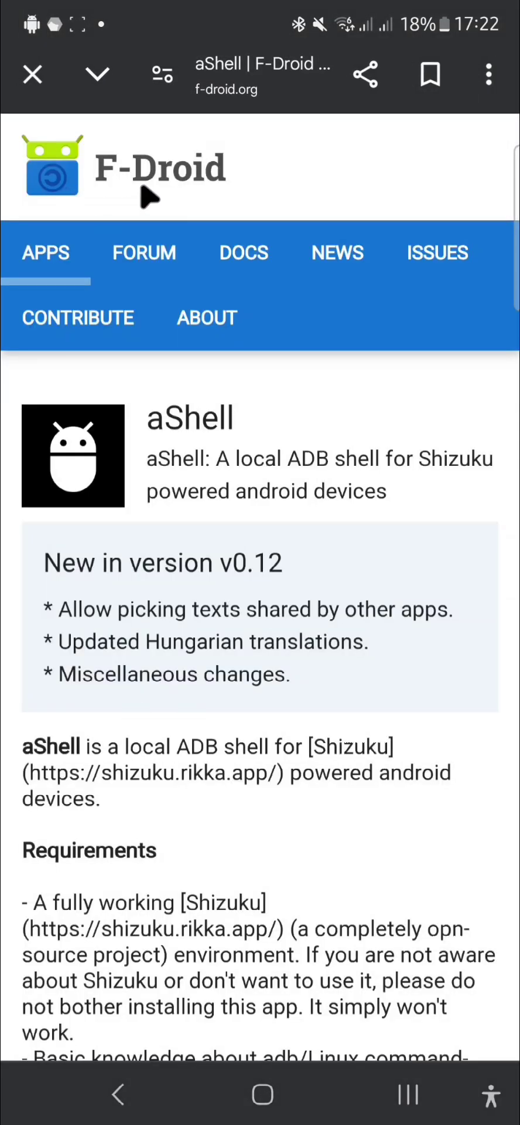
{"action": "left_click_drag", "start_coordinate": [164, 752], "coordinate": [222, 297]}
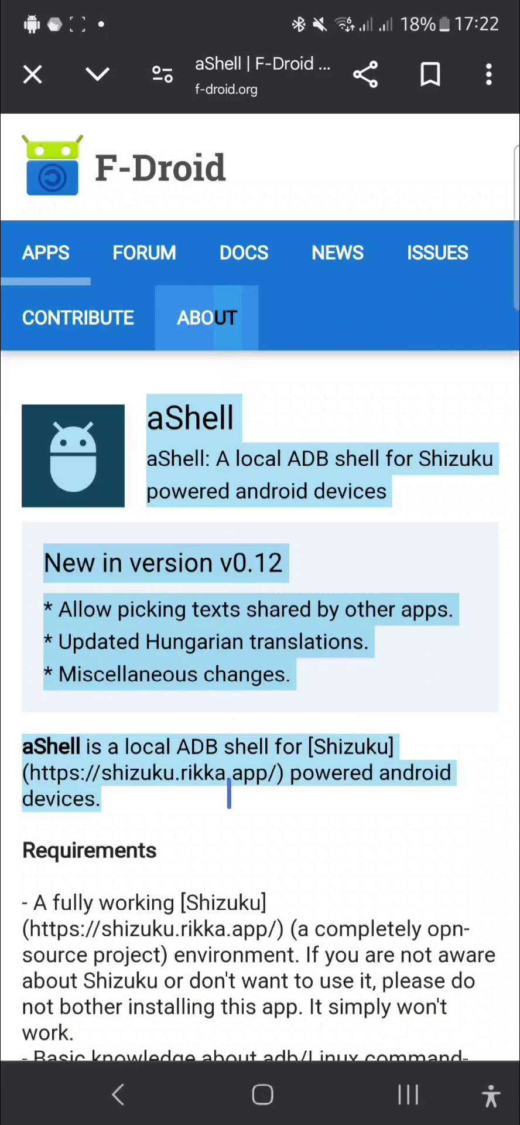
{"action": "left_click", "coordinate": [231, 800]}
{"action": "scroll", "coordinate": [121, 788], "scroll_direction": "down", "scroll_amount": 10}
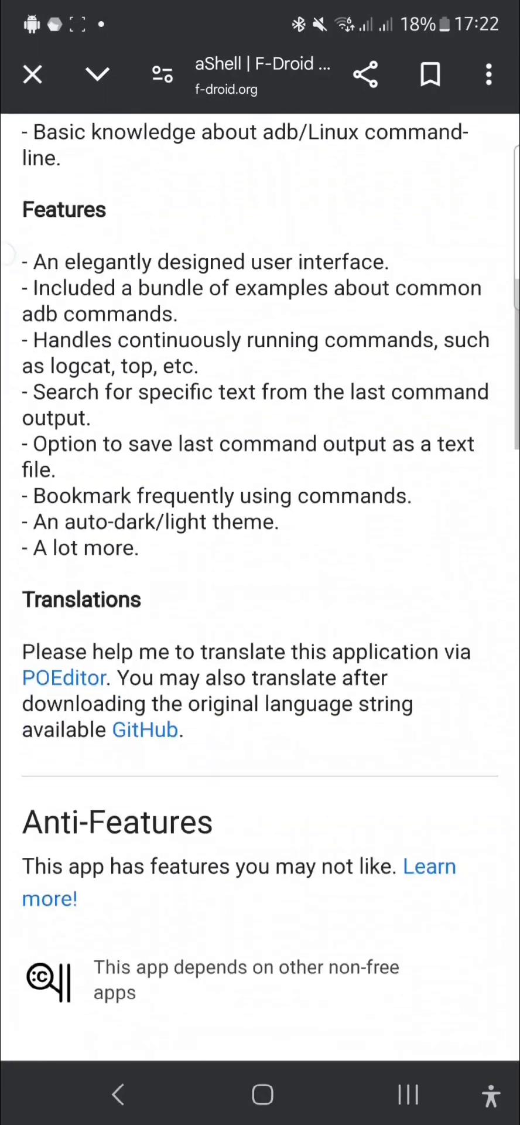
{"action": "scroll", "coordinate": [53, 257], "scroll_direction": "down", "scroll_amount": 5}
{"action": "scroll", "coordinate": [82, 351], "scroll_direction": "down", "scroll_amount": 5}
{"action": "scroll", "coordinate": [100, 410], "scroll_direction": "down", "scroll_amount": 5}
{"action": "scroll", "coordinate": [113, 469], "scroll_direction": "down", "scroll_amount": 2}
{"action": "scroll", "coordinate": [113, 469], "scroll_direction": "down", "scroll_amount": 4}
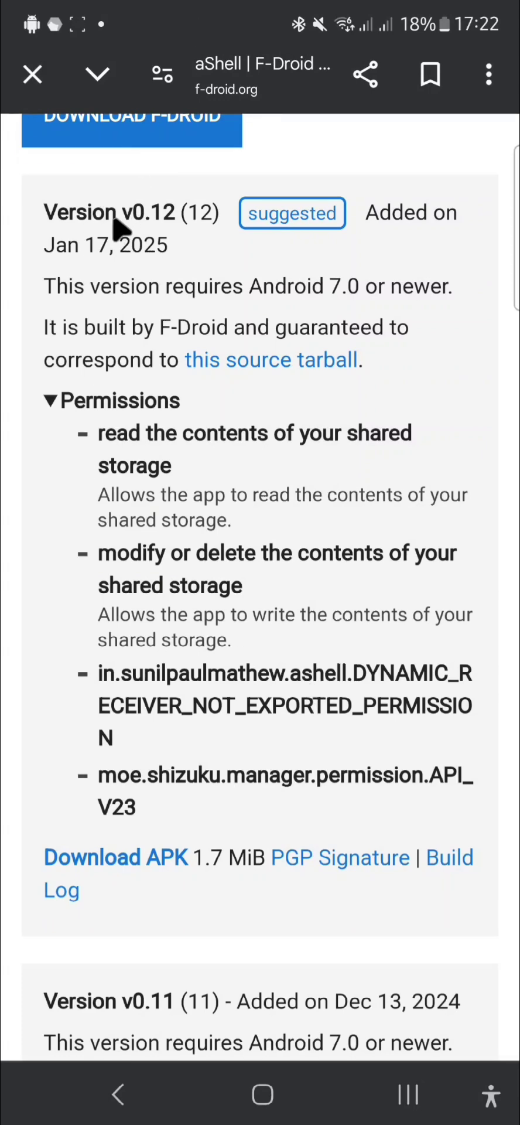
{"action": "left_click_drag", "start_coordinate": [115, 219], "coordinate": [168, 217]}
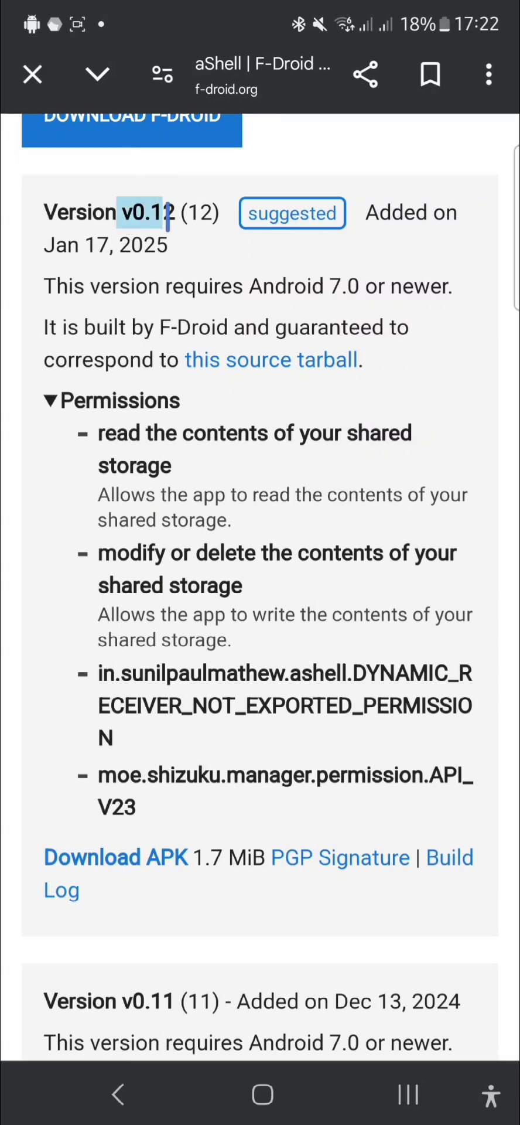
Download the aShell v0.12 APK again and open it with Package Installer.
{"action": "left_click", "coordinate": [145, 859]}
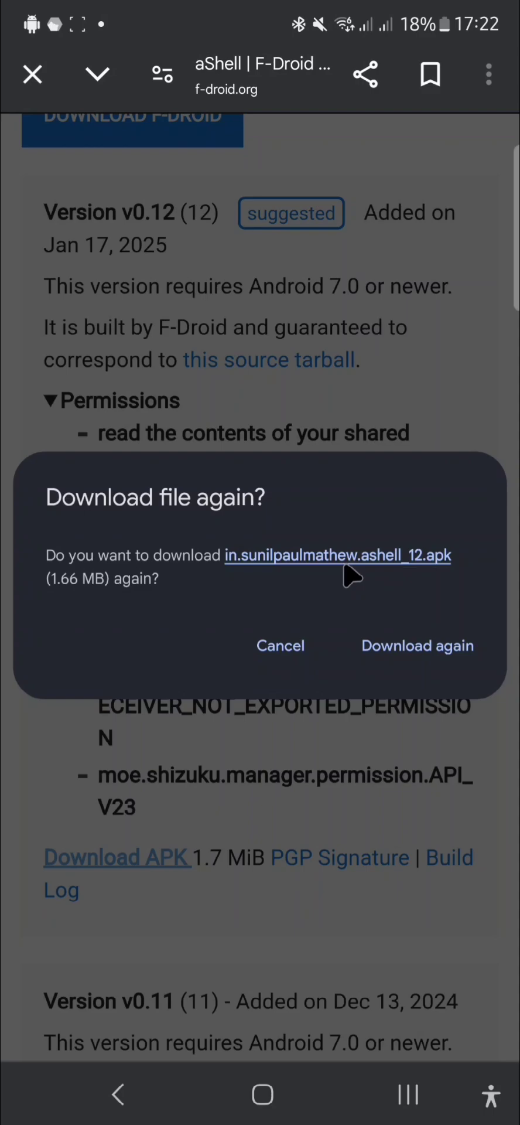
{"action": "left_click", "coordinate": [410, 646]}
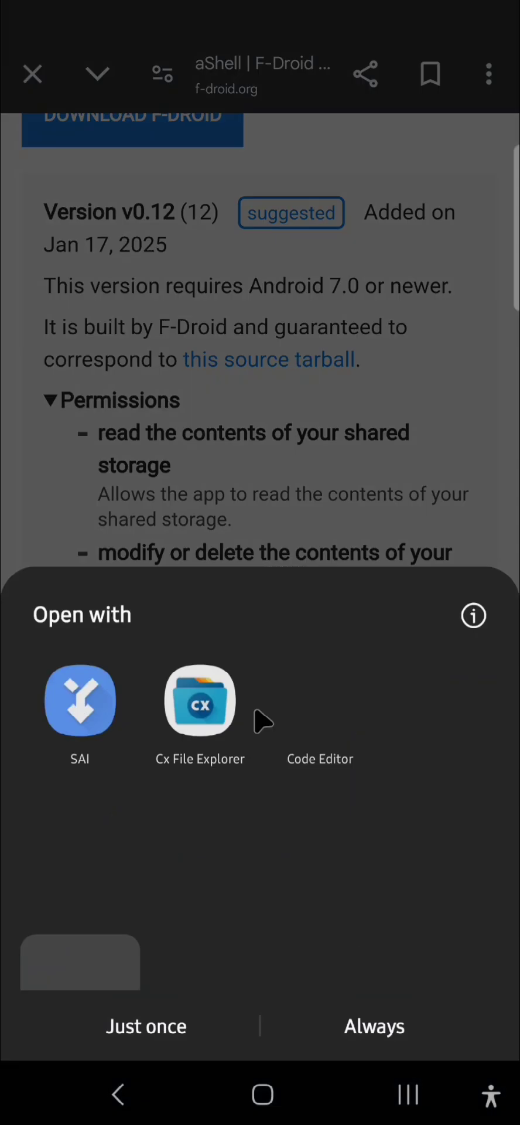
{"action": "left_click", "coordinate": [93, 915]}
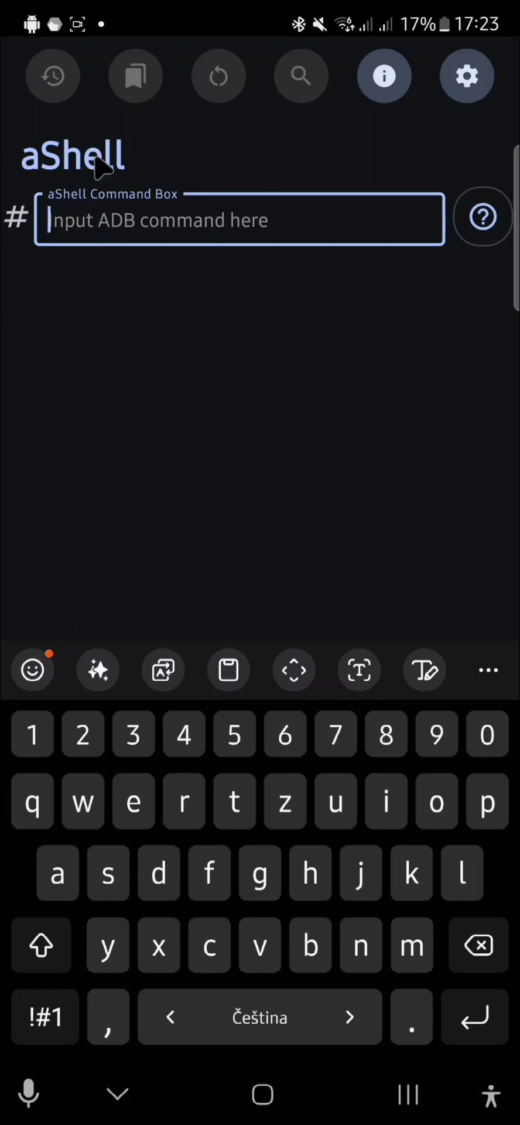
Paste and run the Tasker PROJECT_MEDIA appops command, granting aShell permanent Shizuku access.
{"action": "left_click", "coordinate": [163, 220]}
{"action": "left_click", "coordinate": [229, 672]}
{"action": "left_click", "coordinate": [97, 760]}
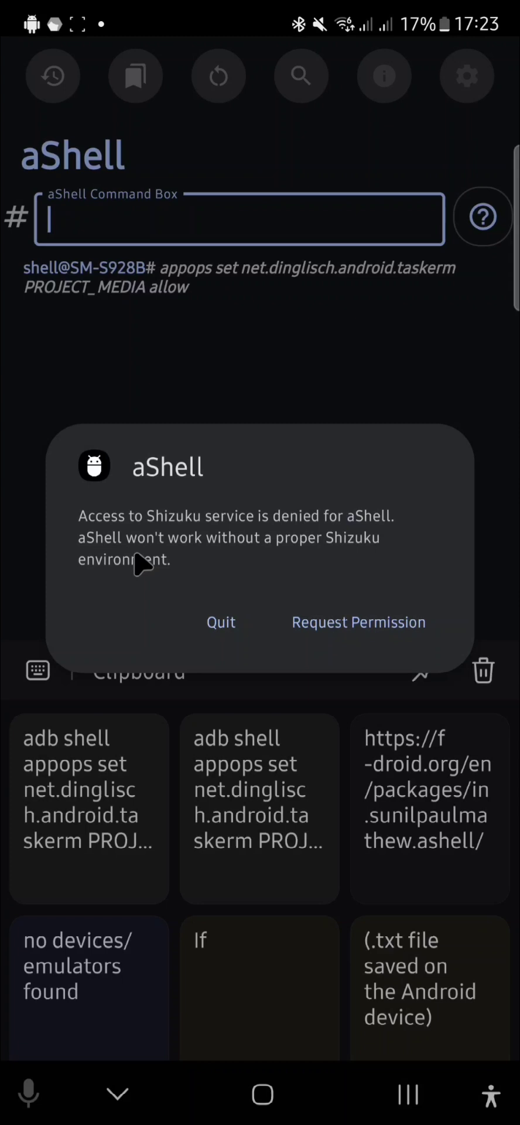
{"action": "left_click", "coordinate": [296, 613]}
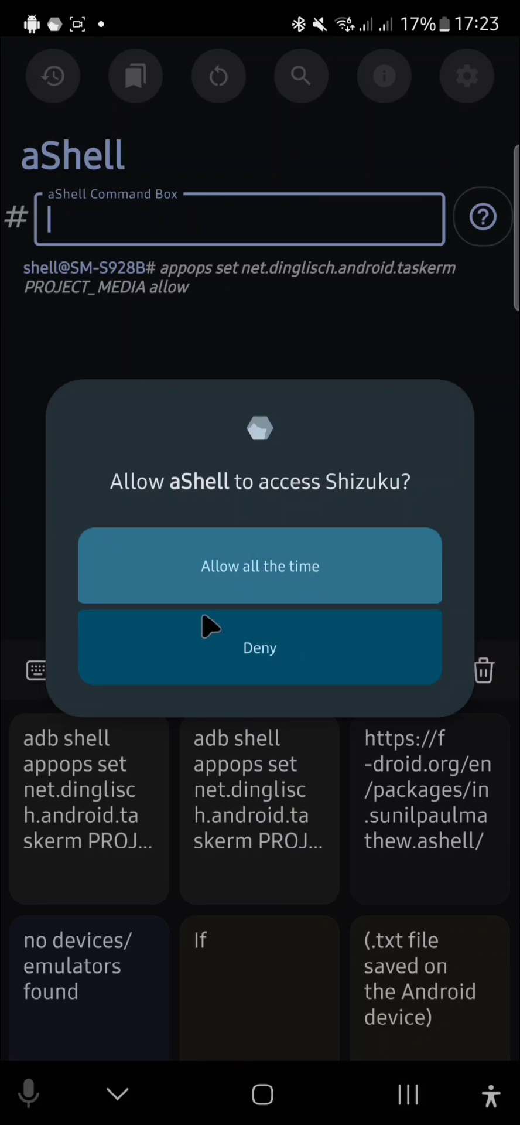
{"action": "left_click", "coordinate": [234, 567]}
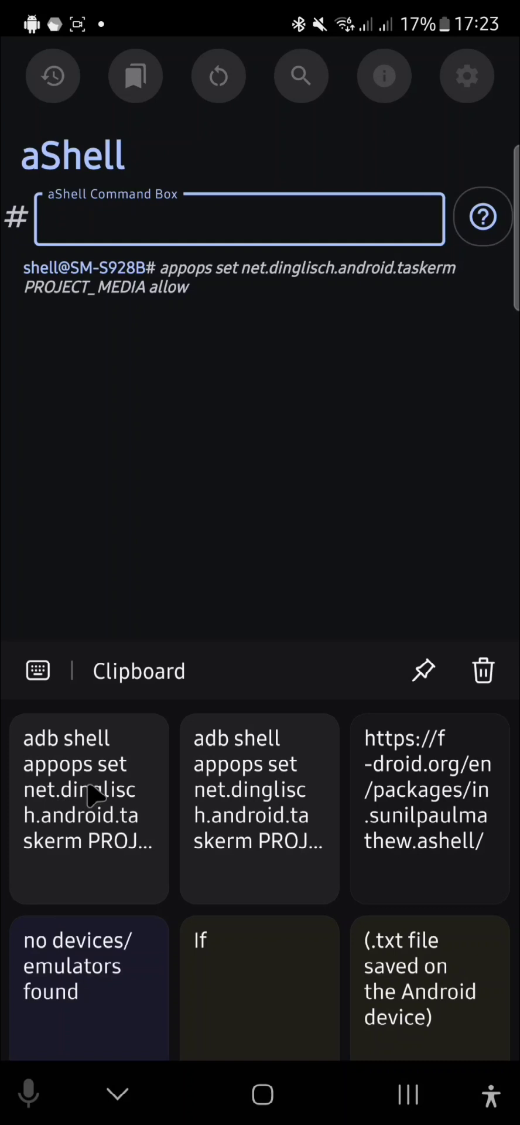
Rerun the Tasker PROJECT_MEDIA appops command twice from the saved clipboard clip.
{"action": "left_click", "coordinate": [94, 794]}
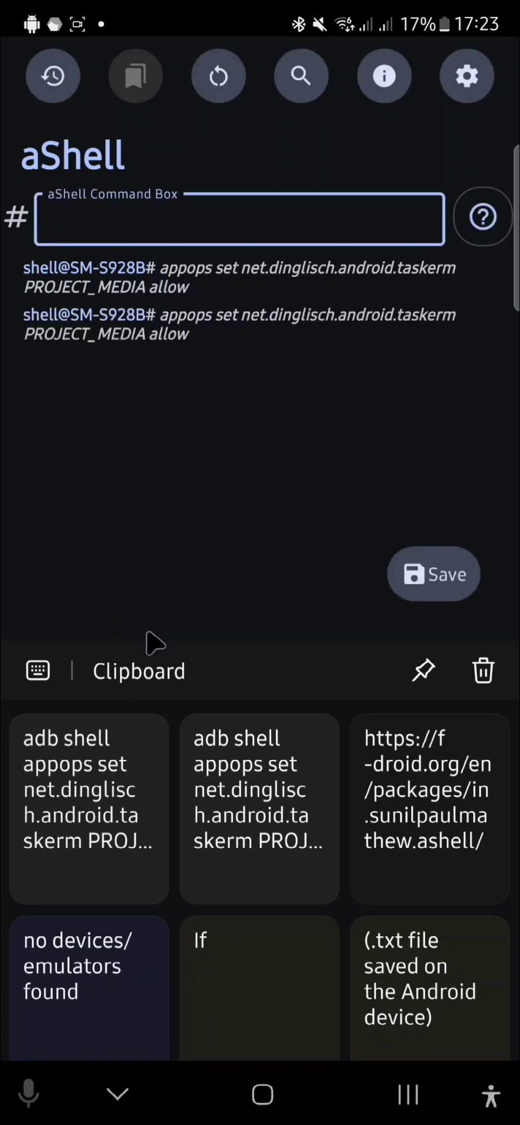
{"action": "double_click", "coordinate": [182, 316]}
{"action": "left_click", "coordinate": [169, 337]}
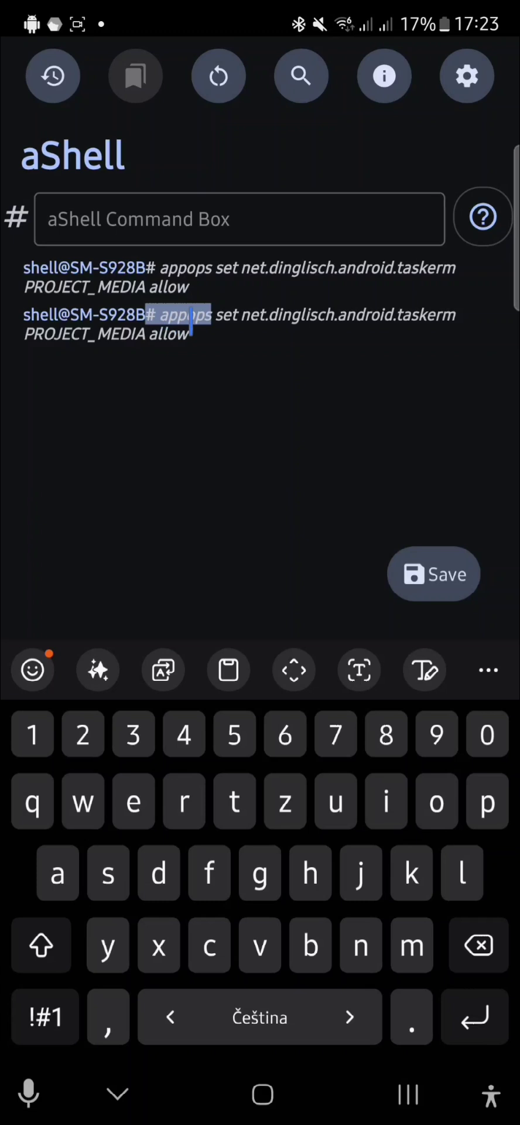
{"action": "left_click_drag", "start_coordinate": [169, 317], "coordinate": [234, 317]}
{"action": "left_click", "coordinate": [176, 219]}
{"action": "left_click", "coordinate": [216, 674]}
{"action": "left_click", "coordinate": [92, 780]}
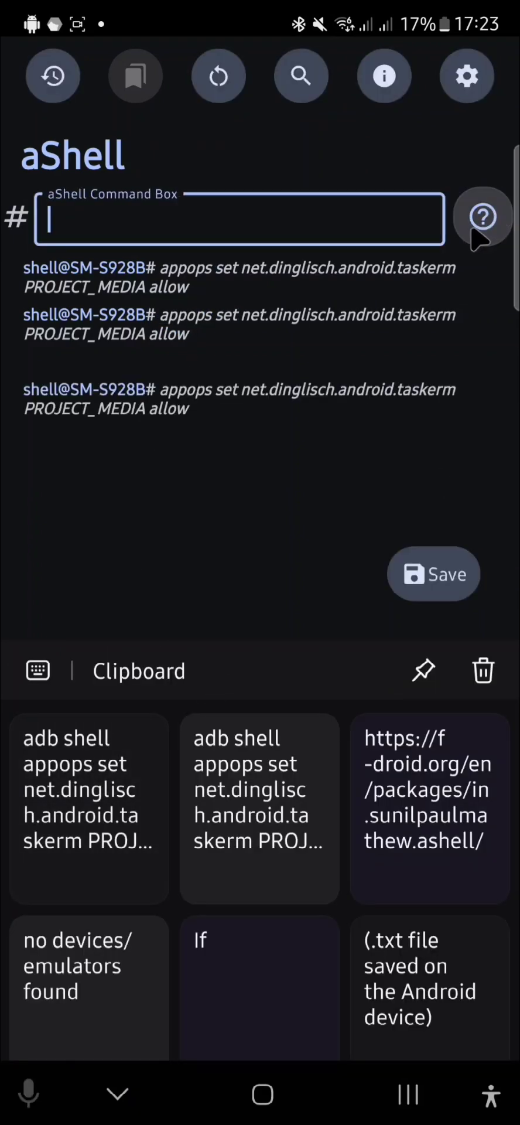
Paste and run the appops command once more via text-editing options, then exit aShell.
{"action": "left_click", "coordinate": [272, 391]}
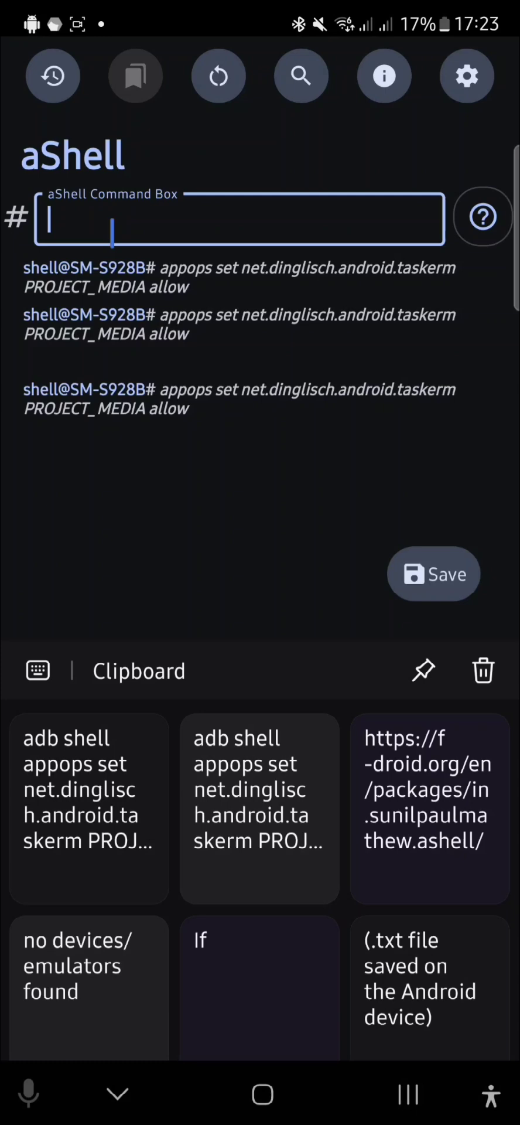
{"action": "left_click", "coordinate": [26, 683]}
{"action": "left_click", "coordinate": [120, 225]}
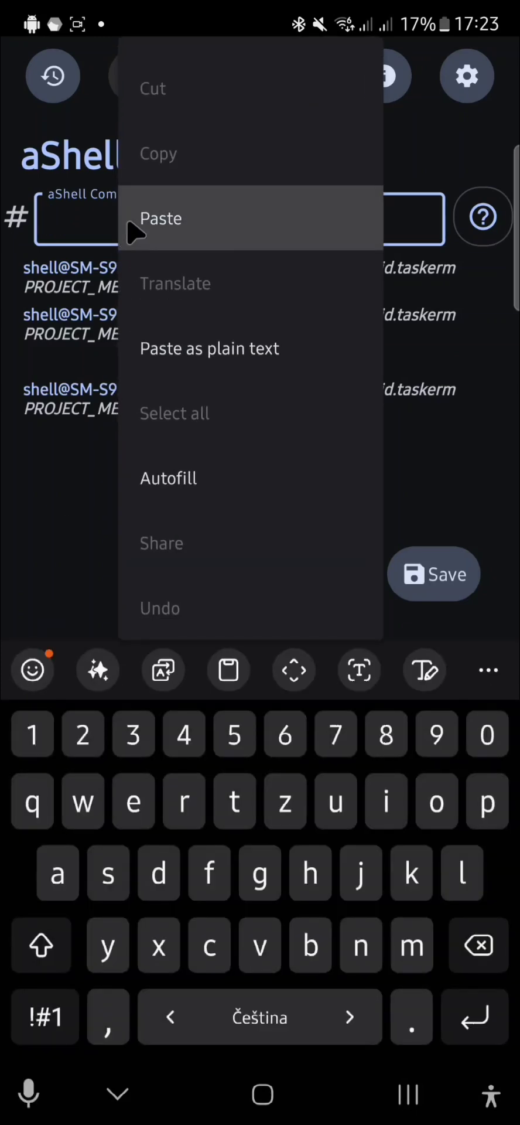
{"action": "left_click", "coordinate": [164, 219]}
{"action": "triple_click", "coordinate": [182, 472]}
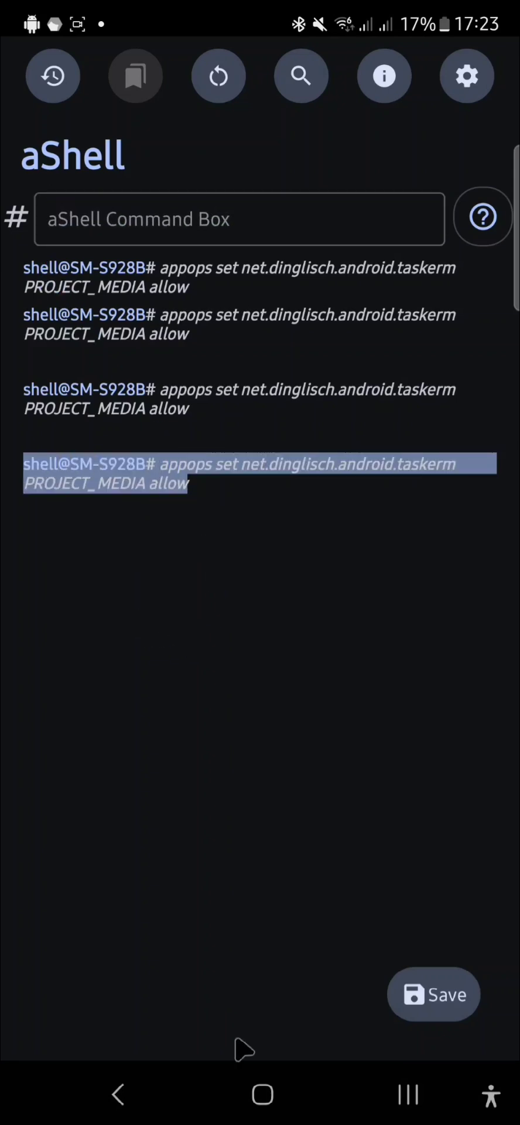
{"action": "left_click", "coordinate": [118, 1095]}
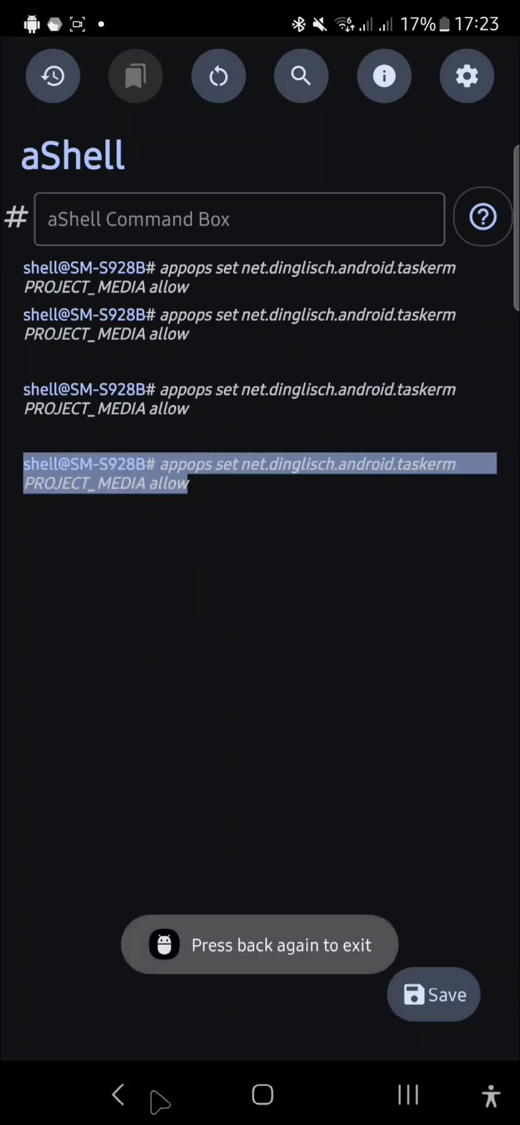
Leave aShell and switch back to Tasker's Screen Capture Action Edit screen.
{"action": "left_click", "coordinate": [120, 1095]}
{"action": "left_click", "coordinate": [408, 1094]}
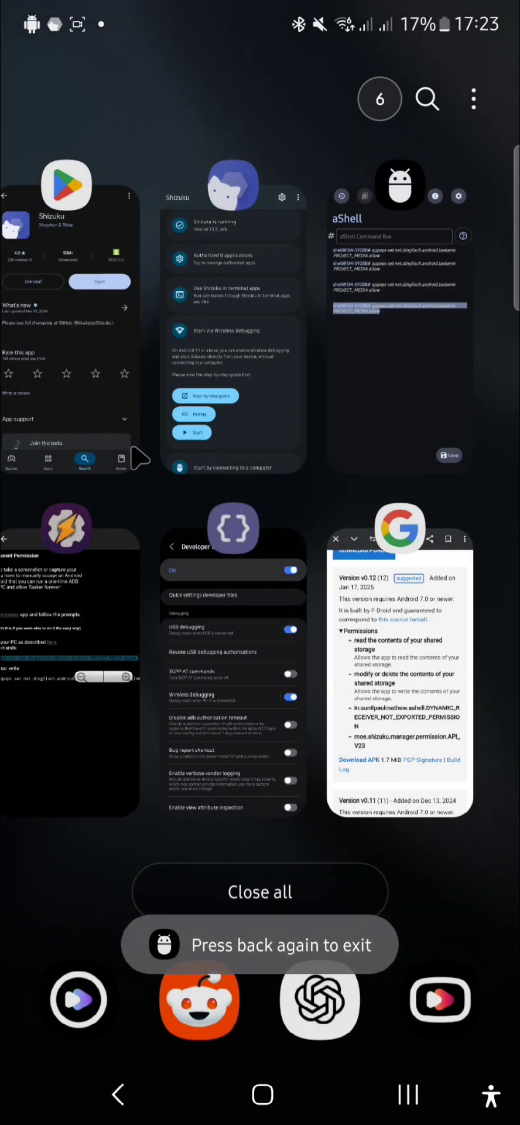
{"action": "left_click", "coordinate": [111, 684]}
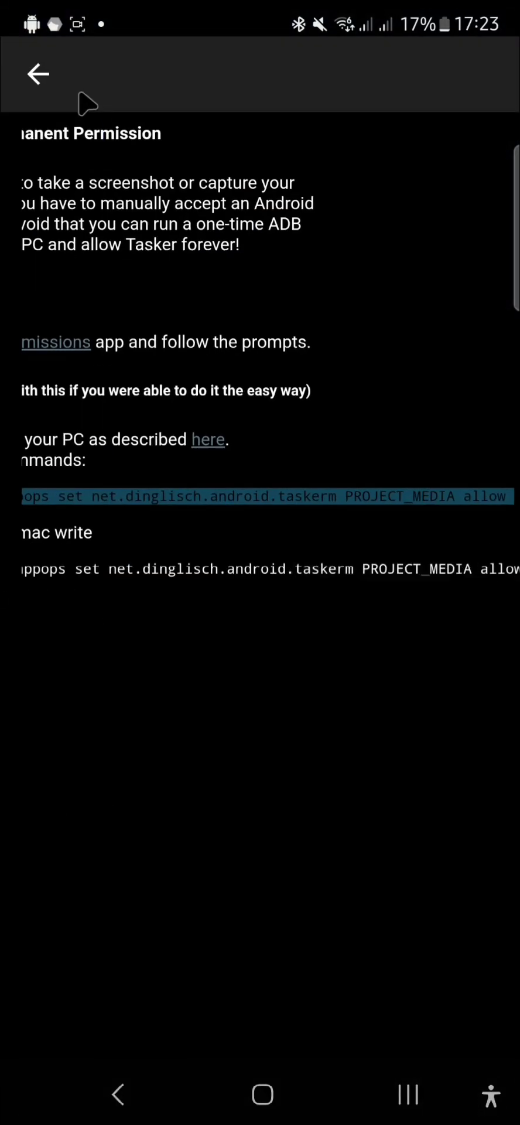
{"action": "left_click", "coordinate": [118, 1094]}
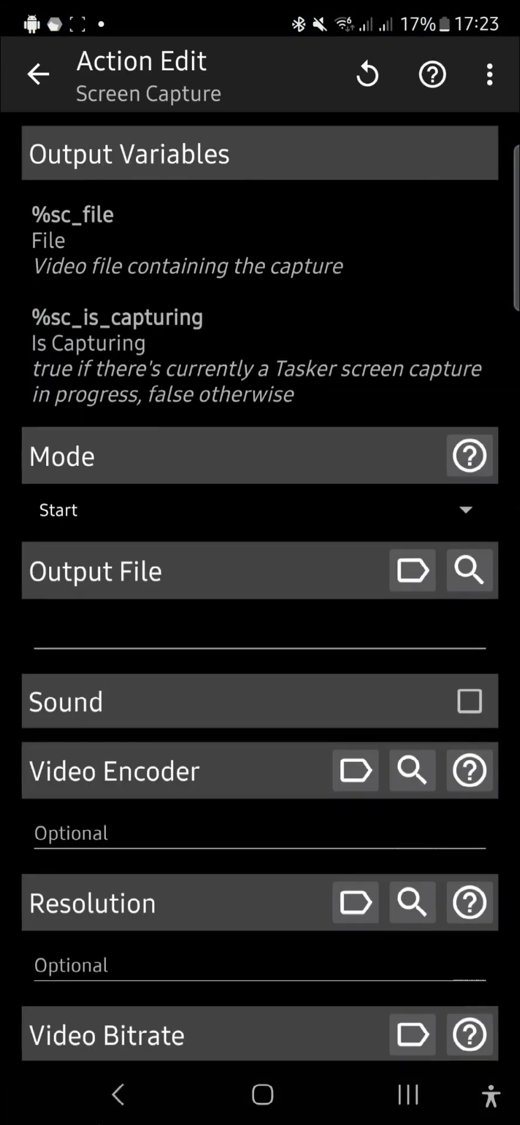
Set the Screen Capture output file to Android/file and save the action to task tas.
{"action": "left_click", "coordinate": [468, 571]}
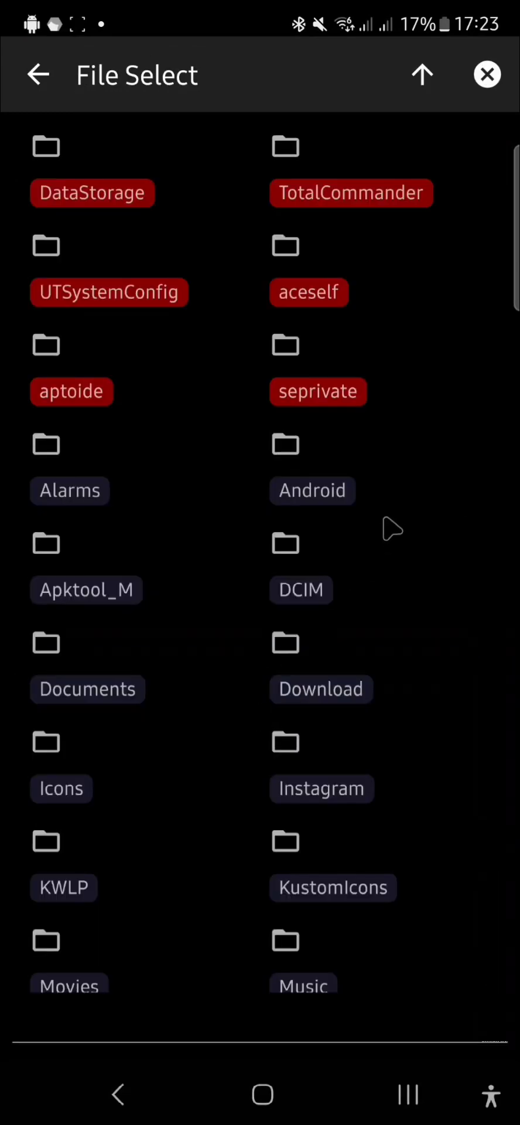
{"action": "left_click", "coordinate": [358, 505]}
{"action": "left_click", "coordinate": [116, 1095]}
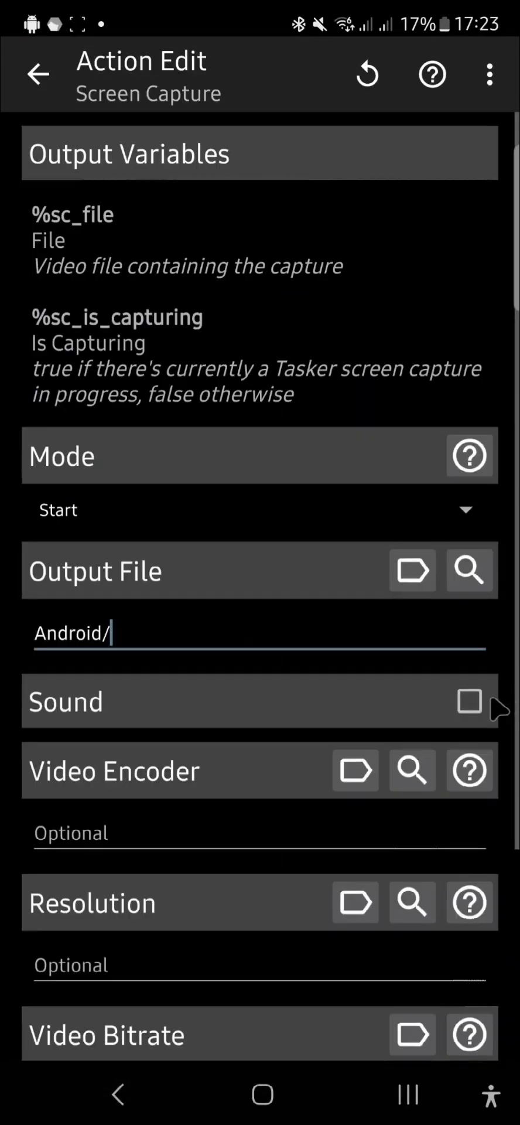
{"action": "left_click", "coordinate": [231, 651]}
{"action": "type", "text": "file"}
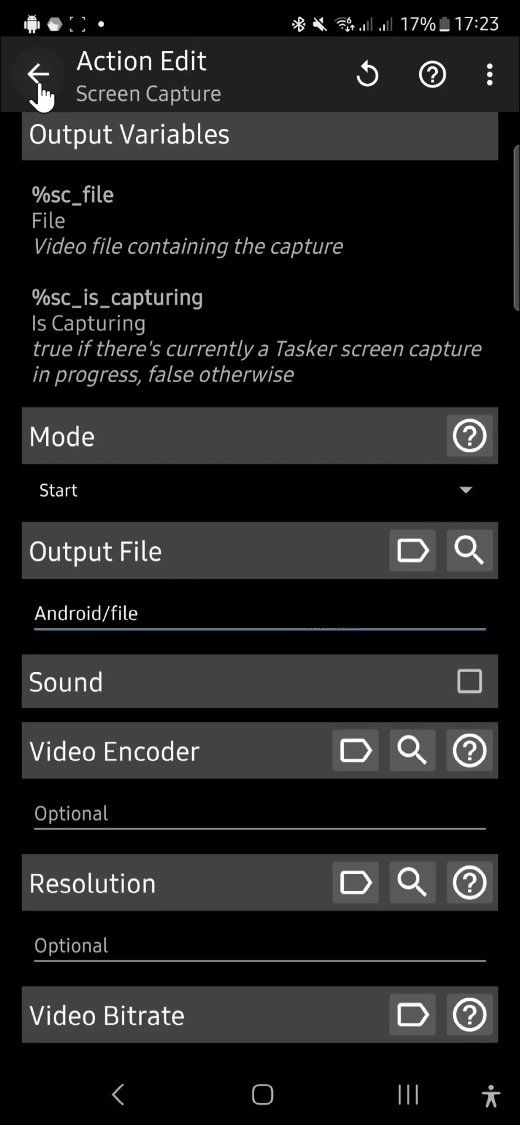
{"action": "left_click", "coordinate": [38, 74]}
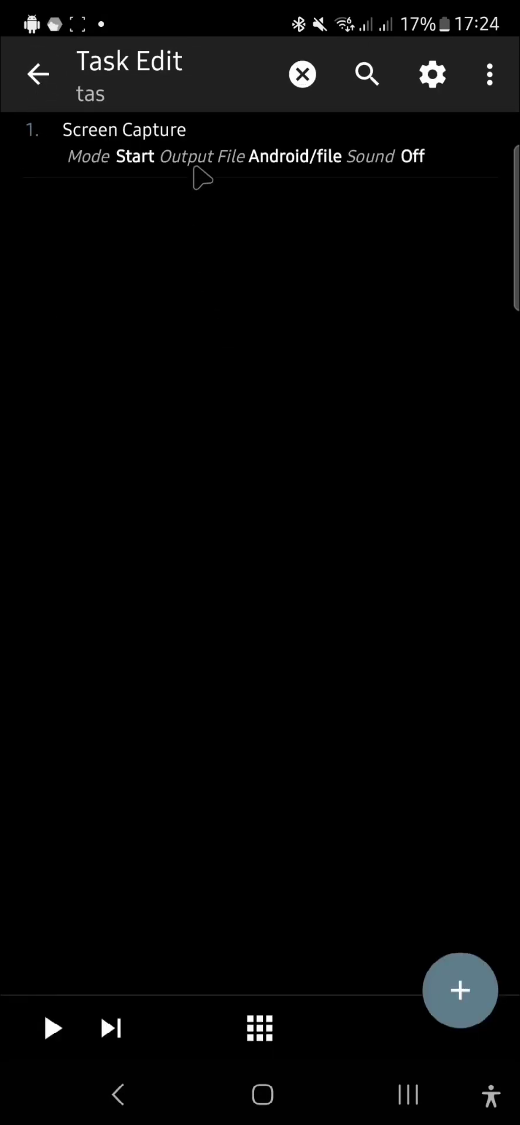
Recheck the Screen Capture action, then back out of task tas to the Tasks list.
{"action": "left_click", "coordinate": [203, 169]}
{"action": "left_click", "coordinate": [38, 74]}
{"action": "left_click", "coordinate": [133, 1091]}
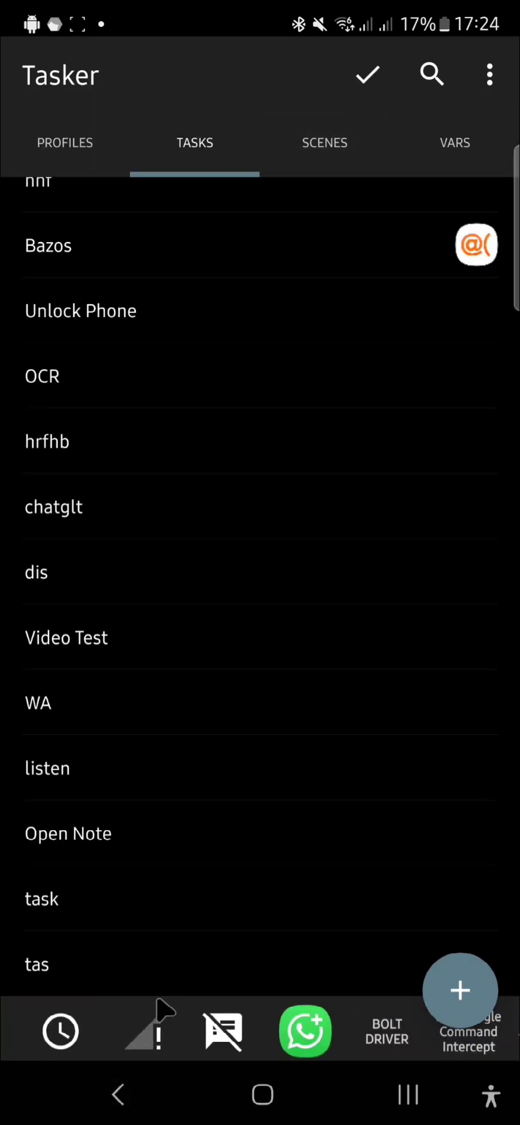
Go to the home screen and open the app drawer's search.
{"action": "left_click", "coordinate": [262, 1093]}
{"action": "left_click_drag", "start_coordinate": [390, 718], "coordinate": [389, 410]}
{"action": "left_click", "coordinate": [138, 121]}
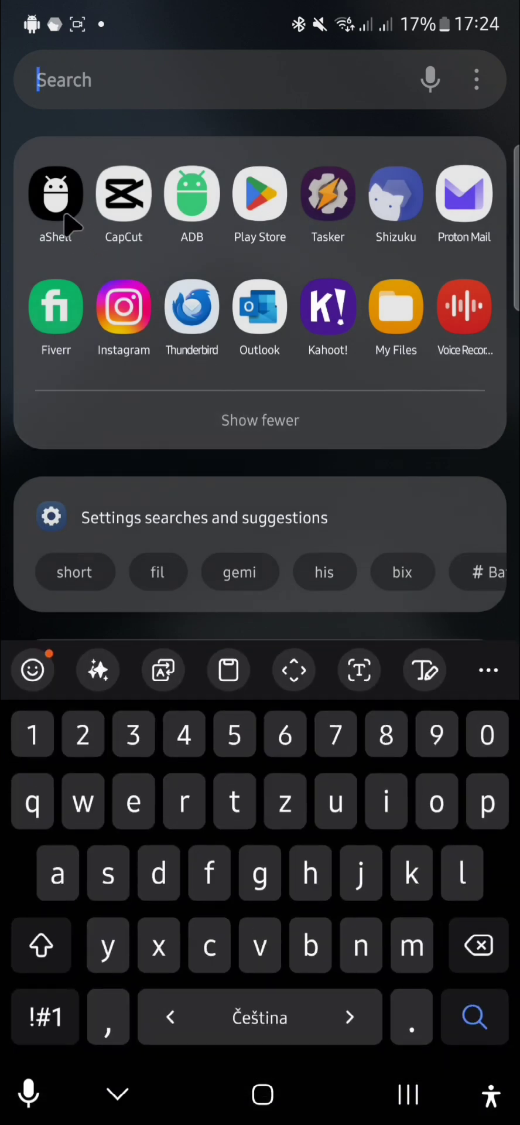